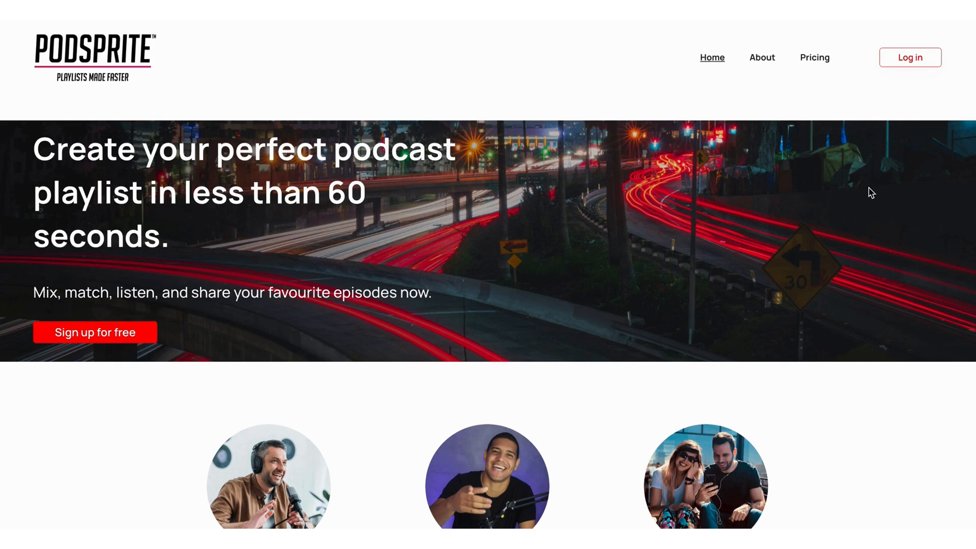
Open the account login form and follow its forgotten-password option.
left_click(910, 60)
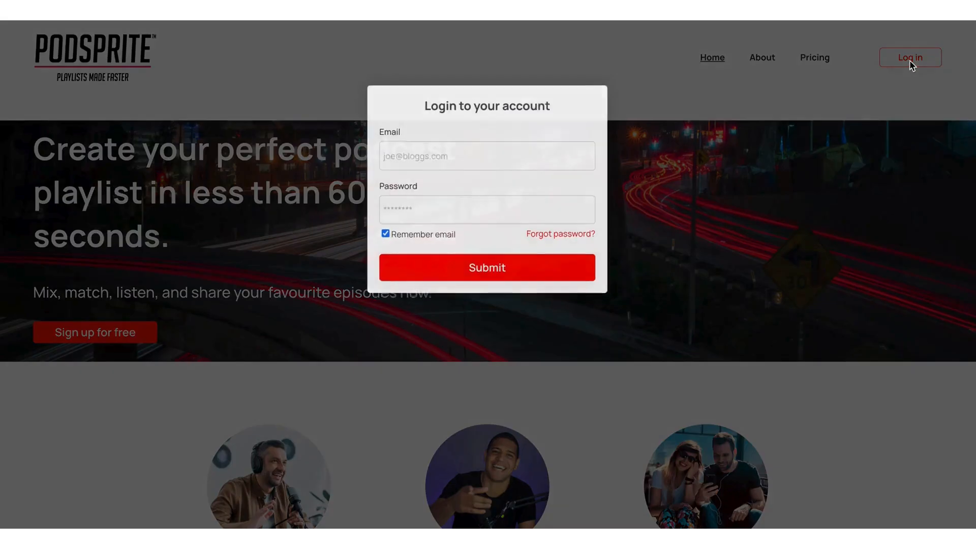
left_click(556, 237)
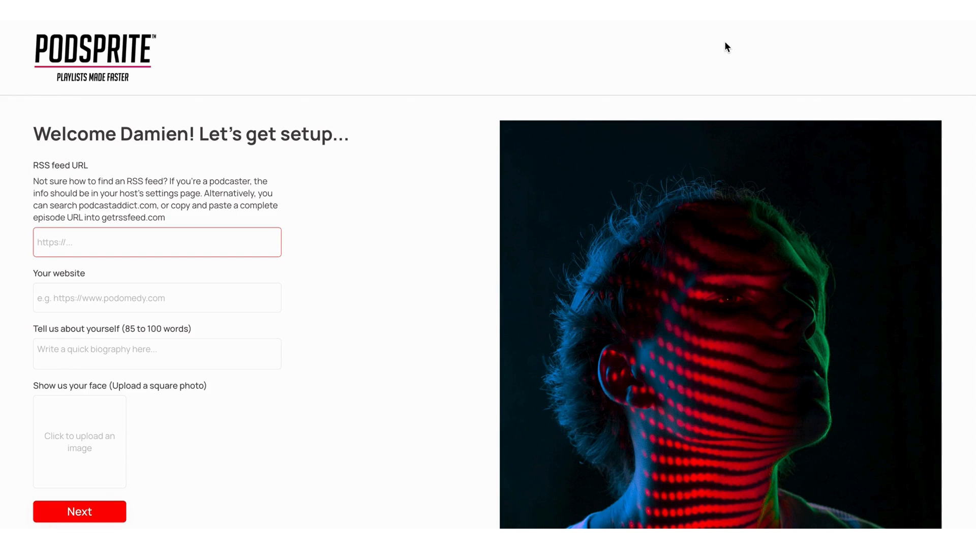
Paste the podcast's Acast RSS feed URL into the setup form and enter thicktionary.com as the website.
left_click(258, 248)
type("https://feeds.acast.com/public/shows/619d76f794a9290012cd4270")
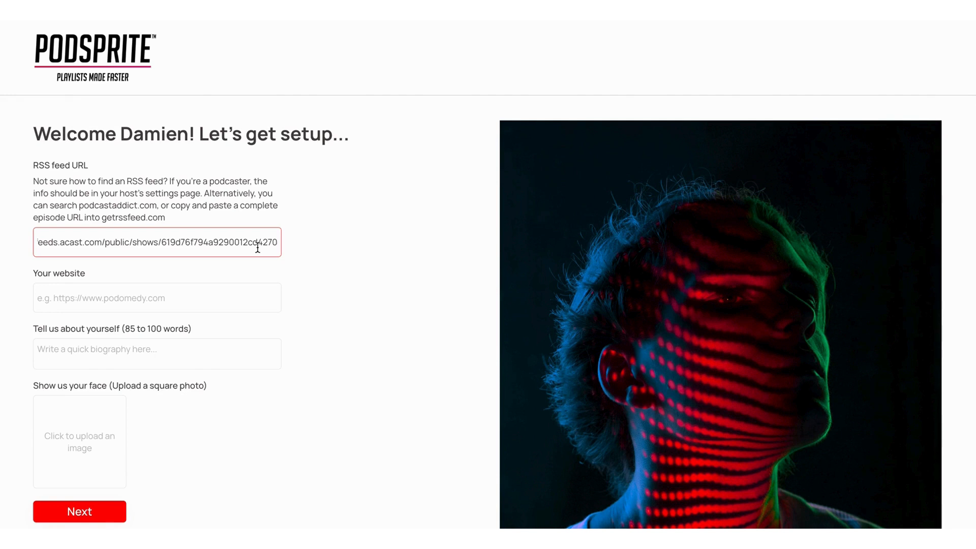
left_click(109, 291)
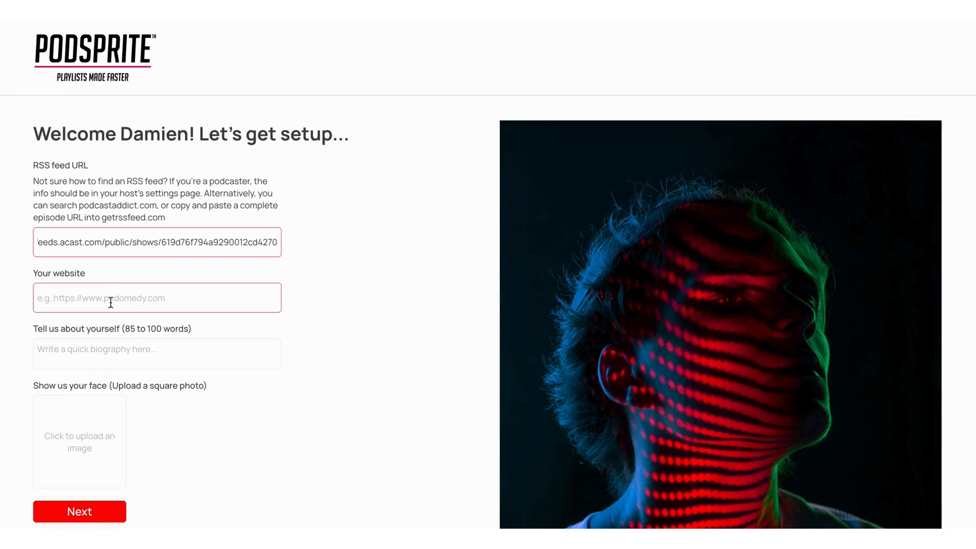
type("thickt")
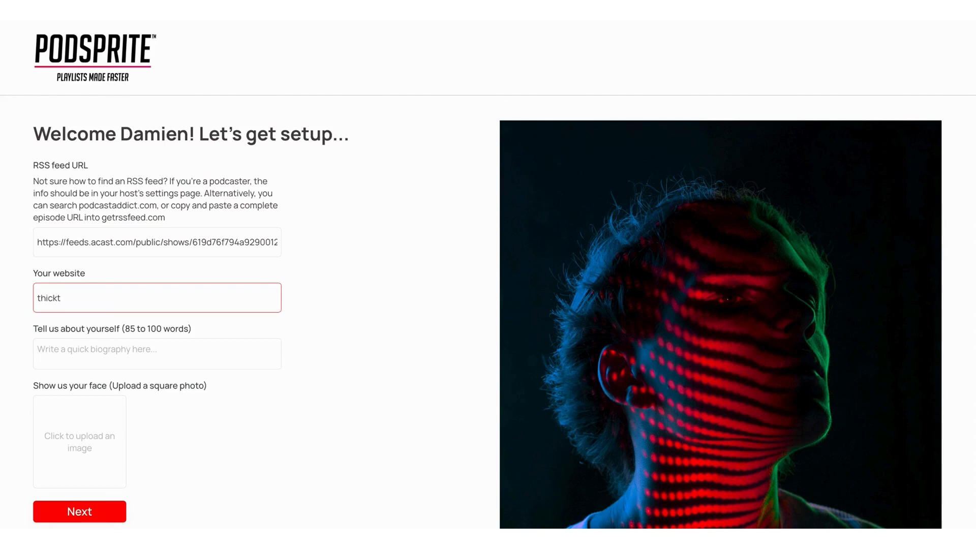
type("ionary.com")
Complete and submit the setup form with the biography "Comedian and writer" and a square profile photo.
left_click(223, 360)
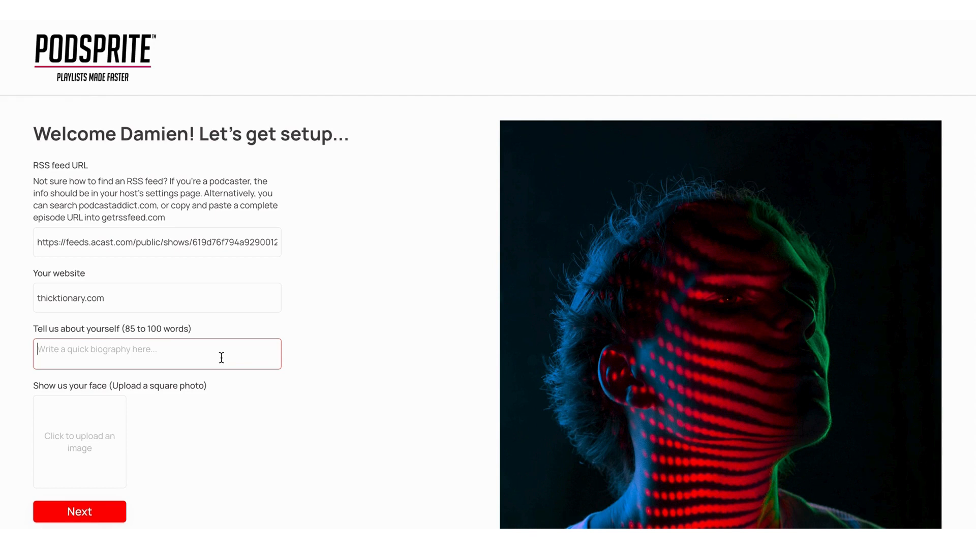
type("Comedian and wr")
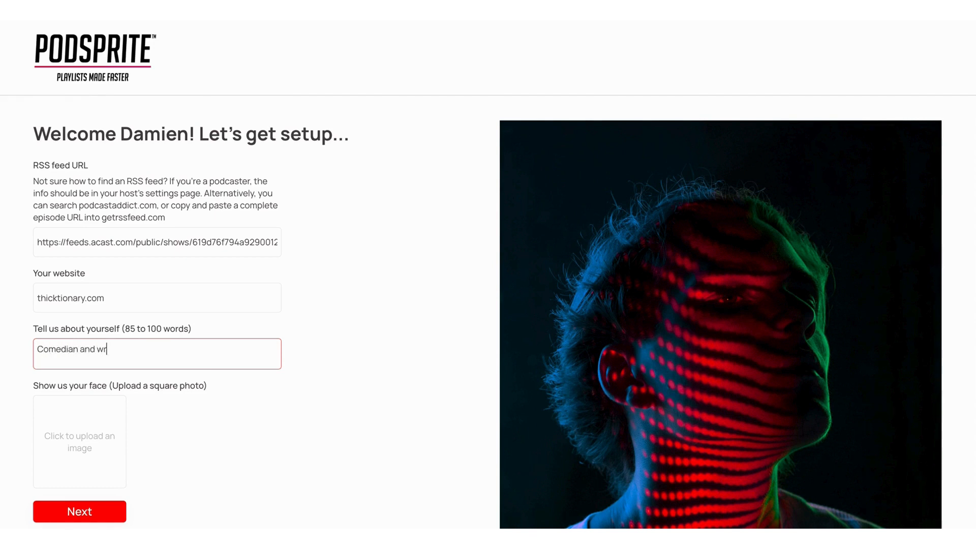
type("iter")
scroll(222, 352, "down", 3)
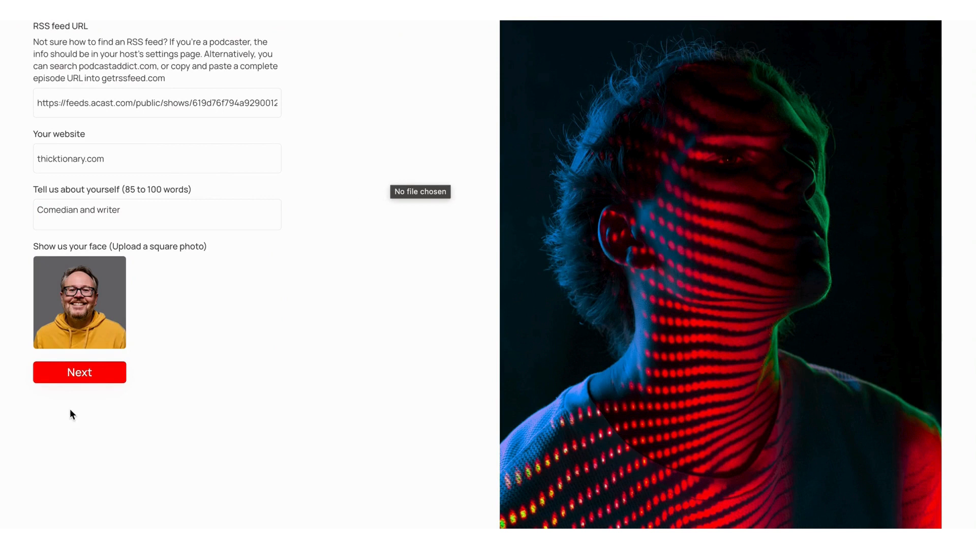
left_click(61, 376)
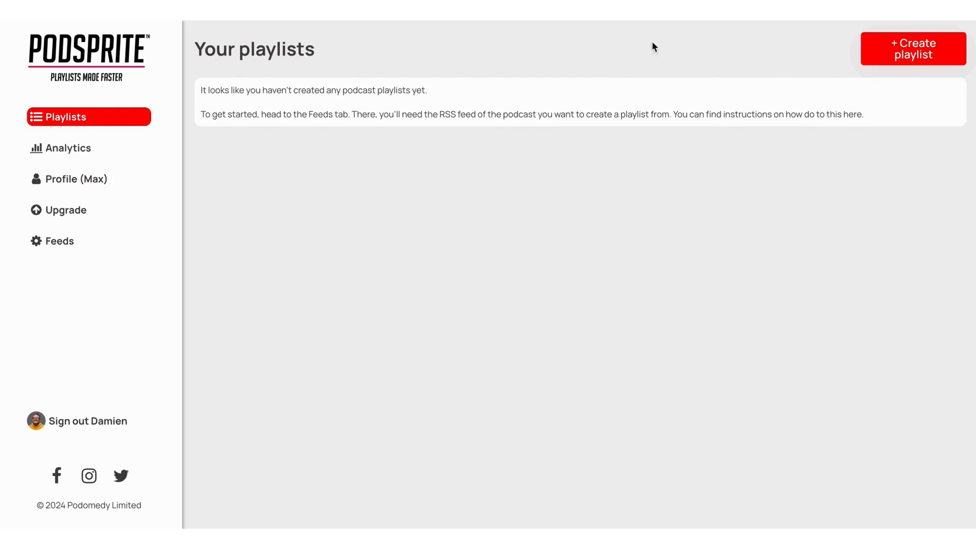
Create a new playlist with the title "Vowel Episodes Only".
left_click(897, 57)
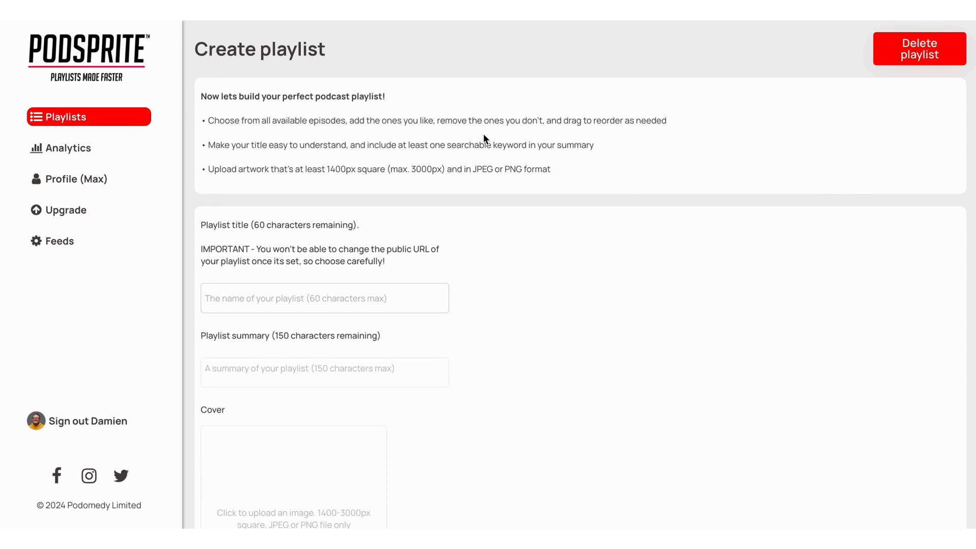
scroll(483, 133, "down", 1)
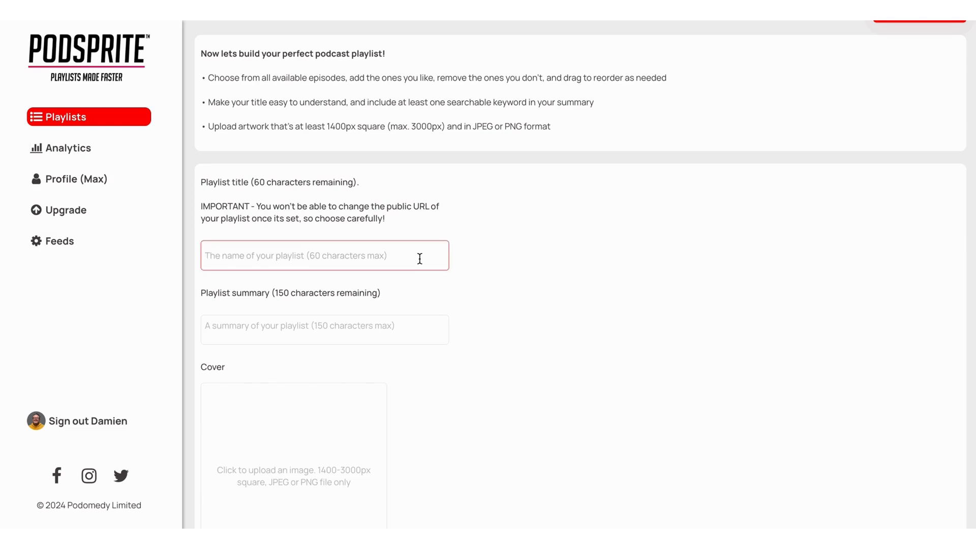
type("Vowel E")
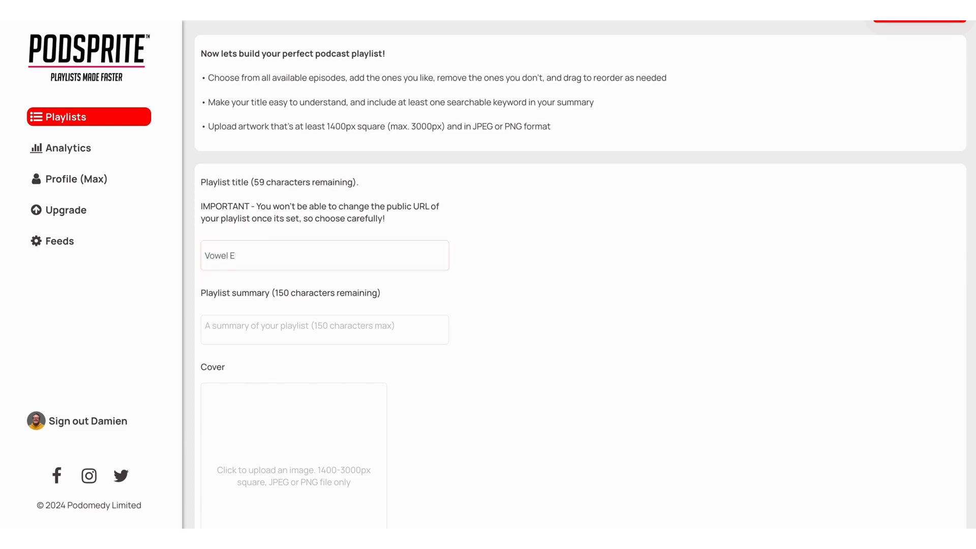
type("pisodes Only")
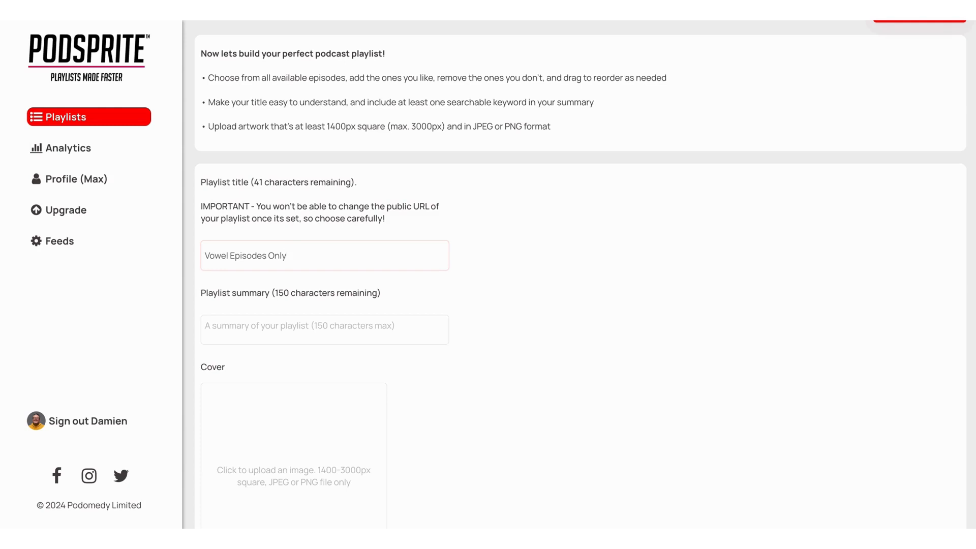
Enter the summary "Funny side of the dictionary. Hosted by" plus the host's full name, and continue with The Thicktionary artwork uploaded as cover.
left_click(373, 321)
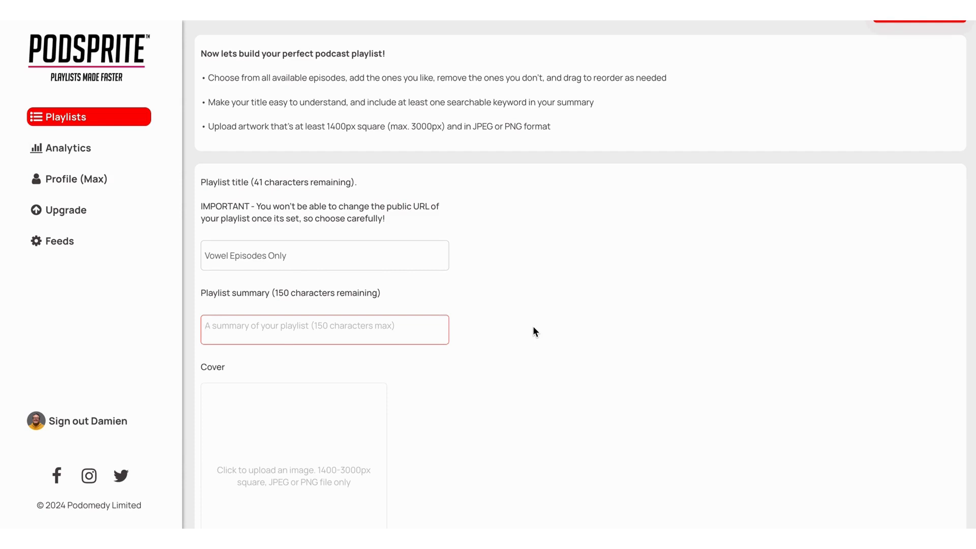
type("F")
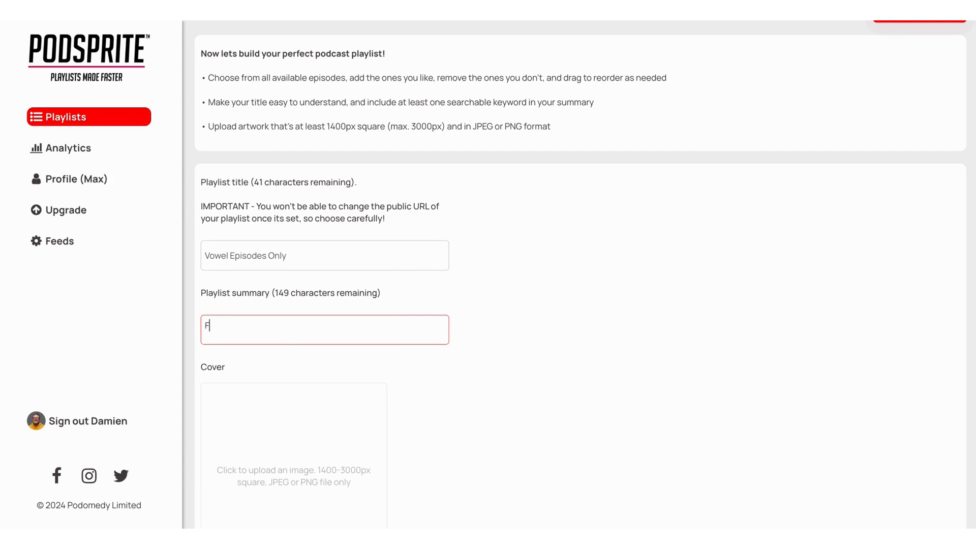
type("unny side of the dictionary. Hosted")
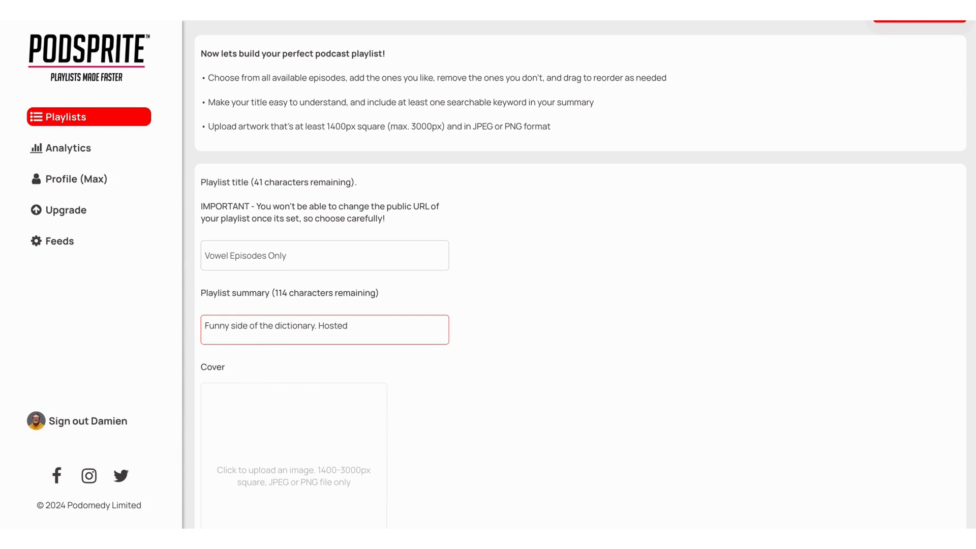
type("by Damien St John.")
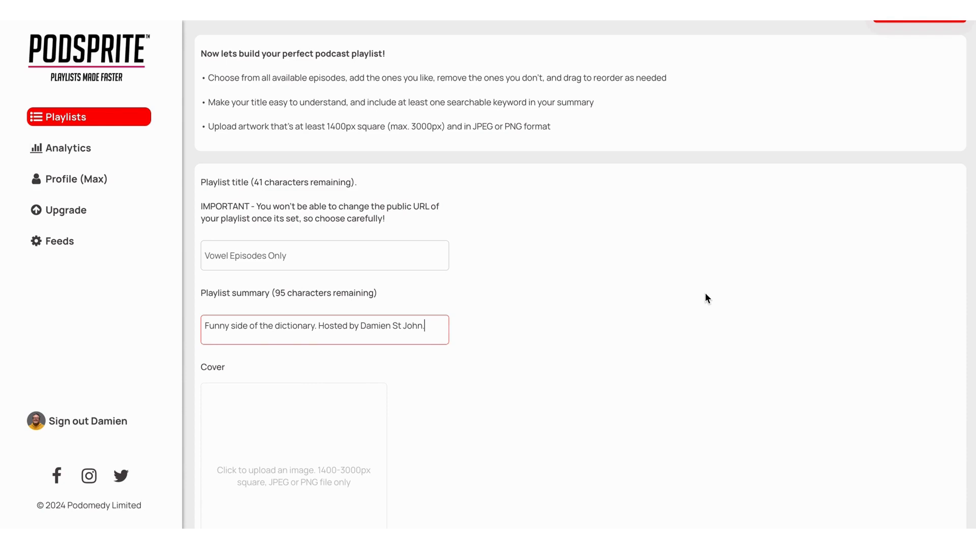
key("Tab")
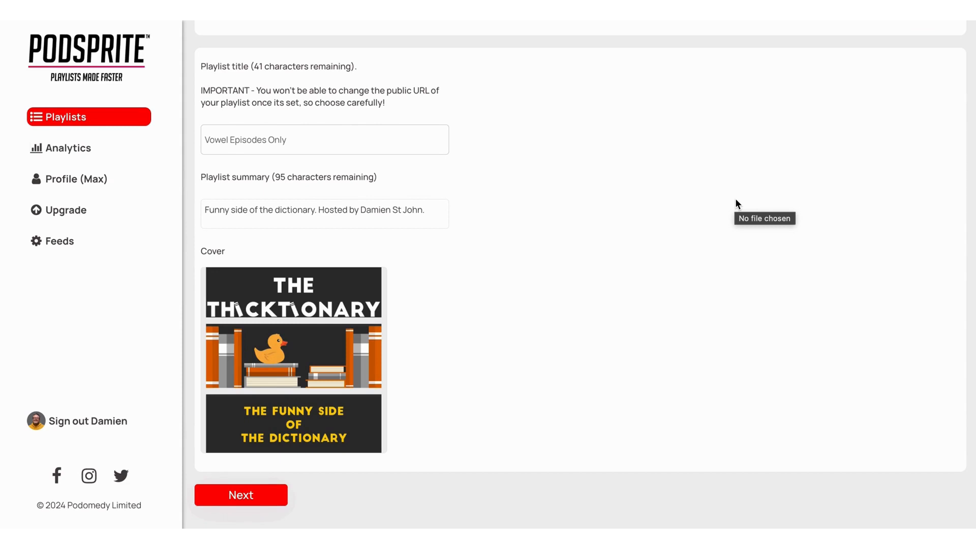
left_click(232, 496)
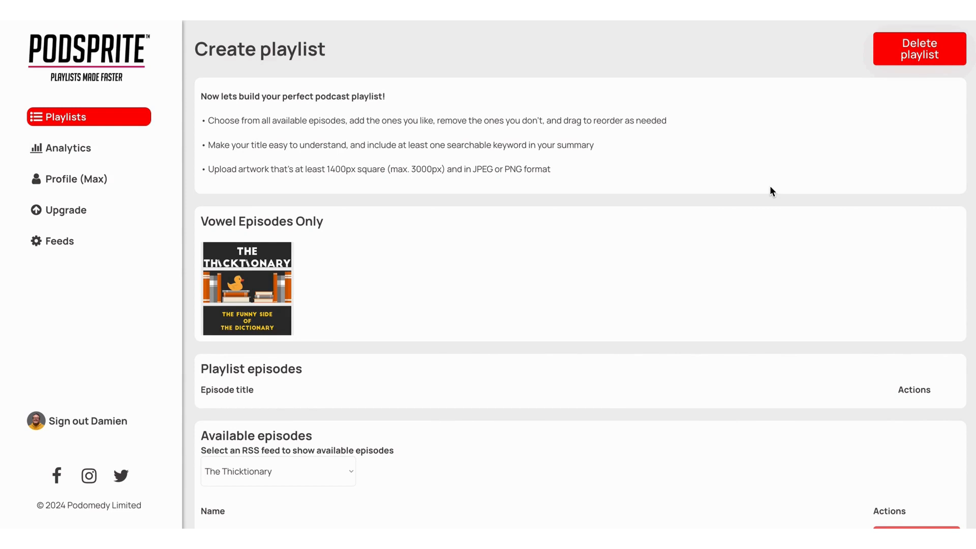
Add episodes #20 - The Letter A, #24 - The Letter E, #04 - The Letter I, #10 - The Letter O and #16 - The Letter U.
scroll(770, 187, "down", 2)
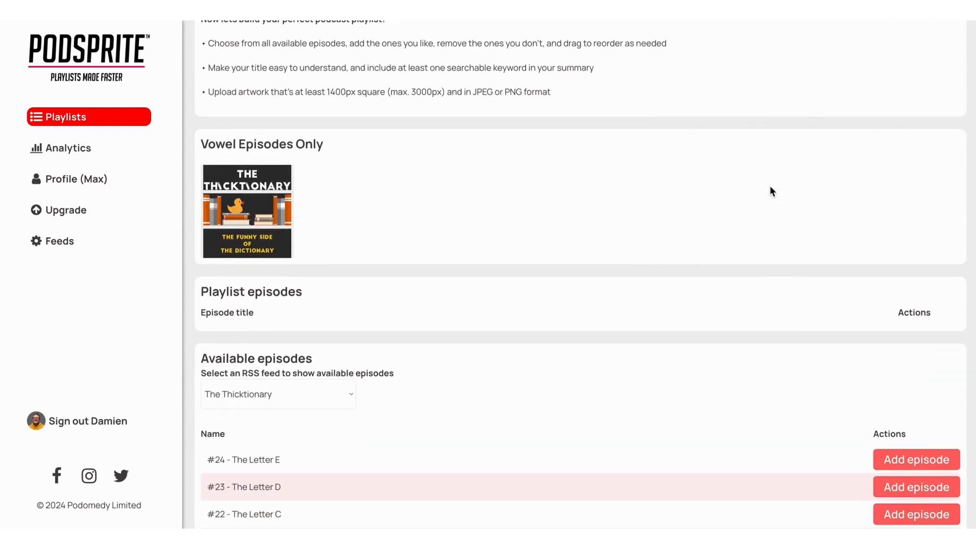
scroll(770, 187, "down", 5)
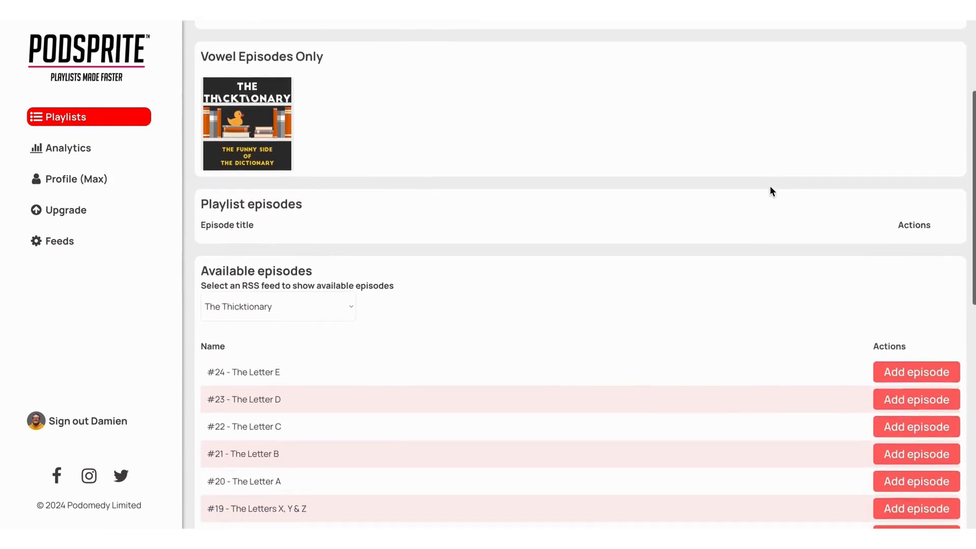
scroll(771, 187, "down", 7)
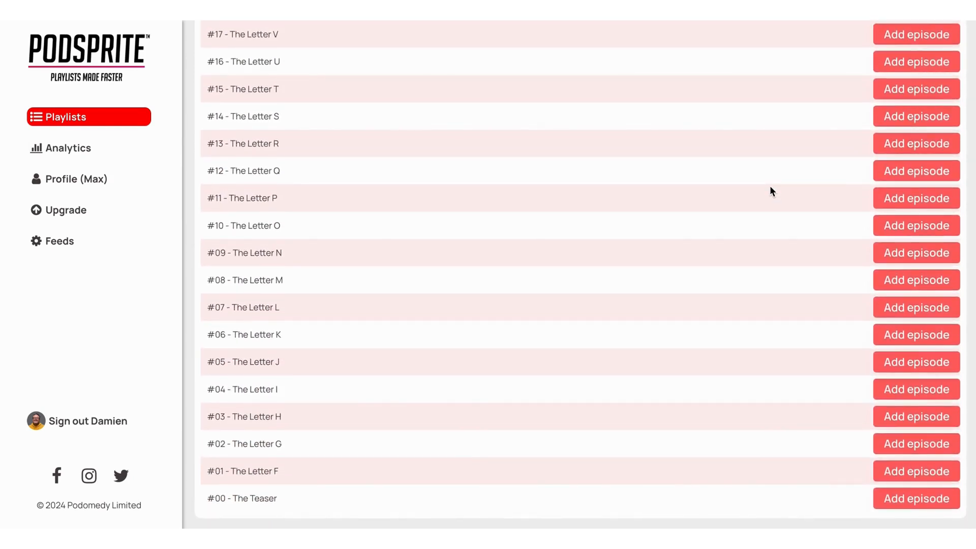
scroll(771, 187, "up", 8)
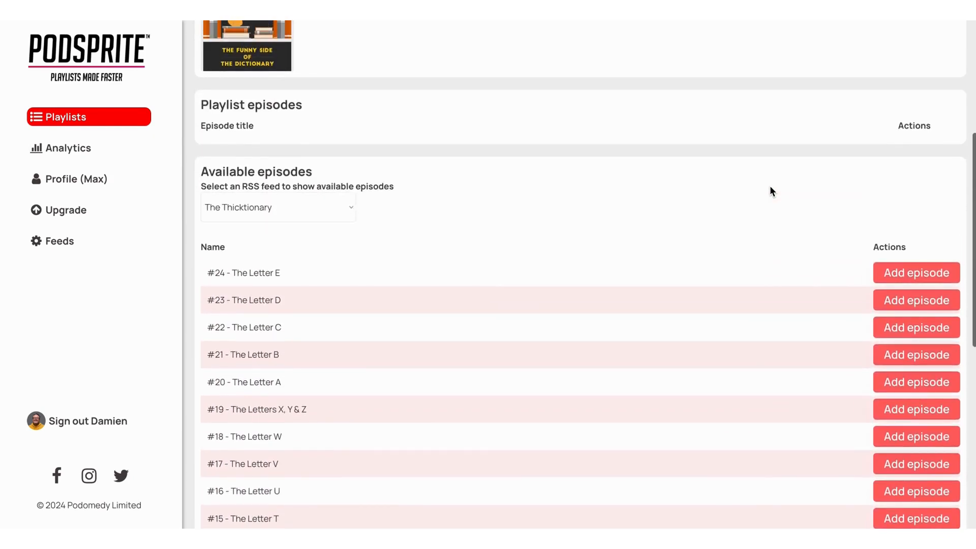
scroll(771, 191, "down", 1)
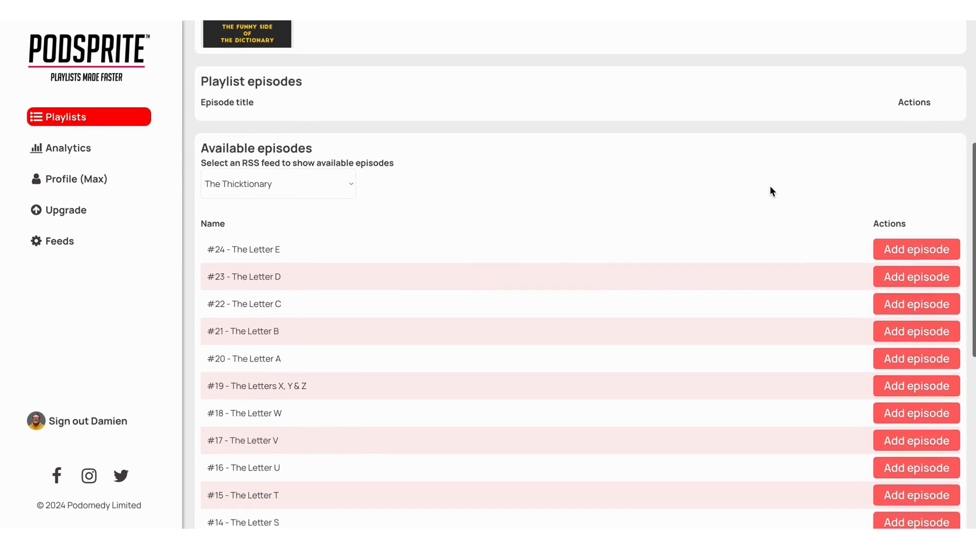
left_click(885, 360)
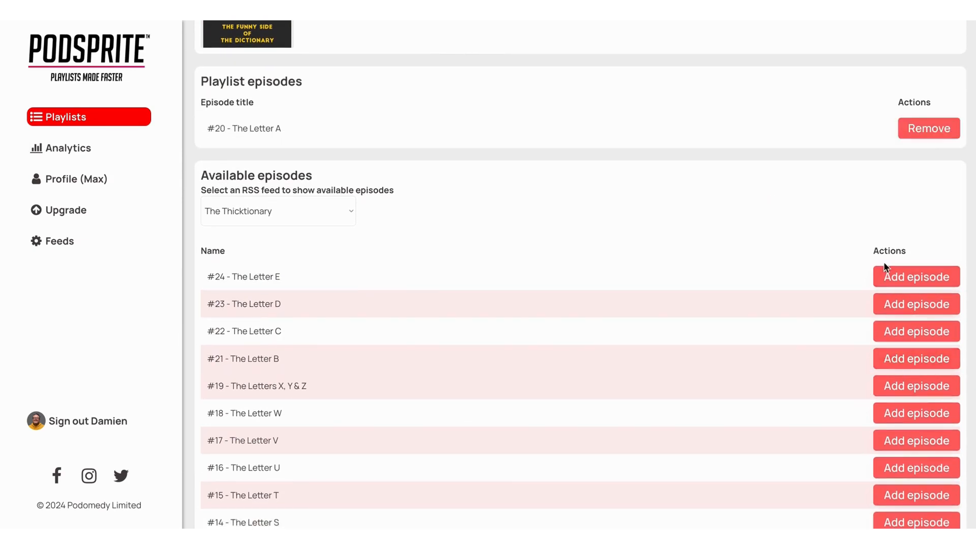
left_click(889, 278)
scroll(890, 282, "down", 6)
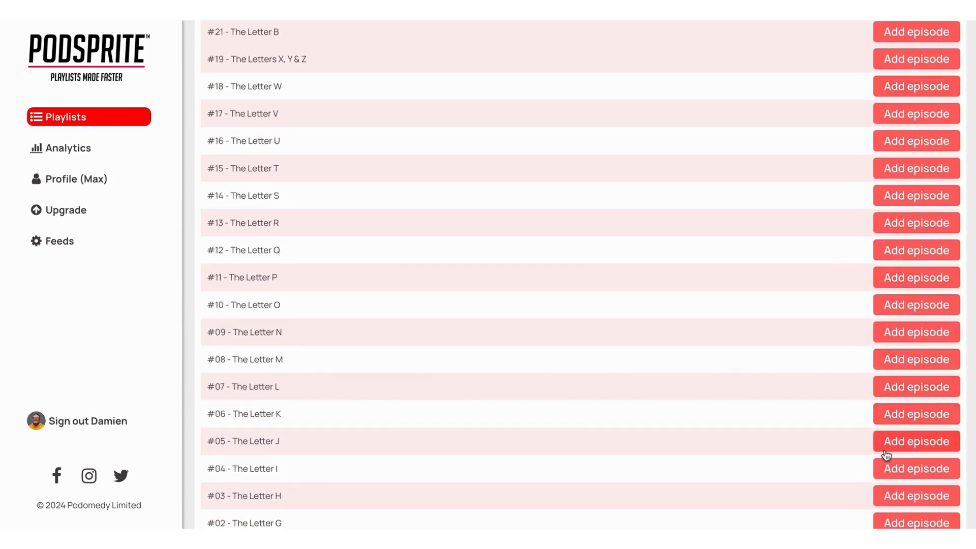
left_click(897, 468)
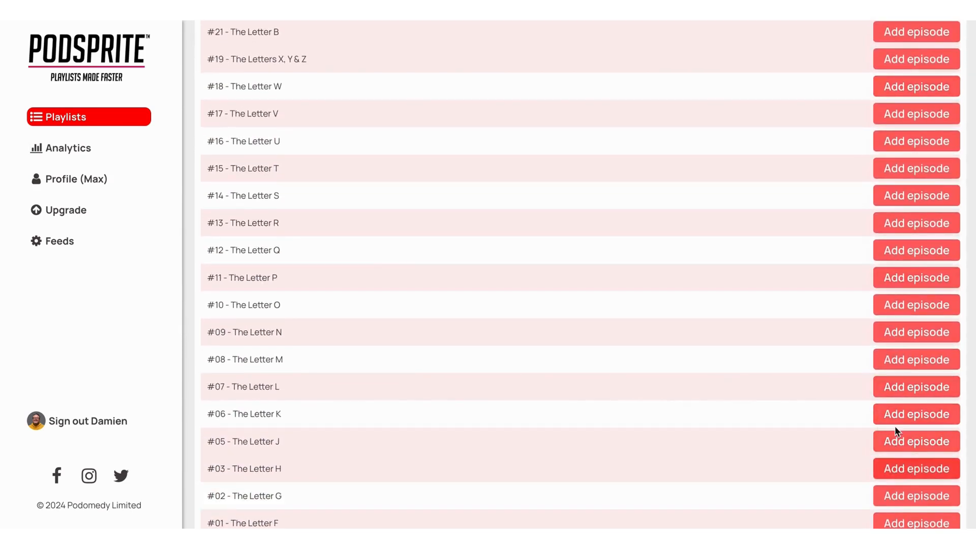
left_click(894, 312)
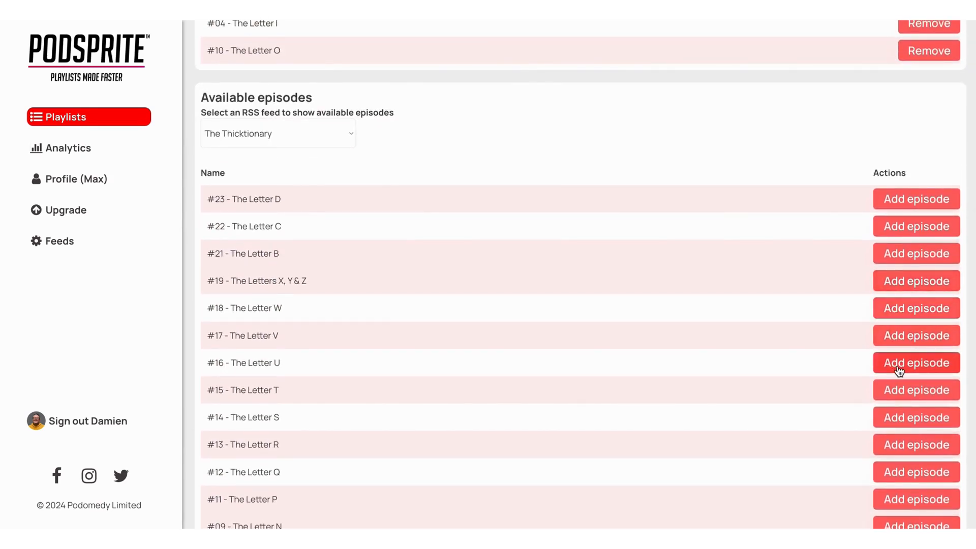
left_click(895, 365)
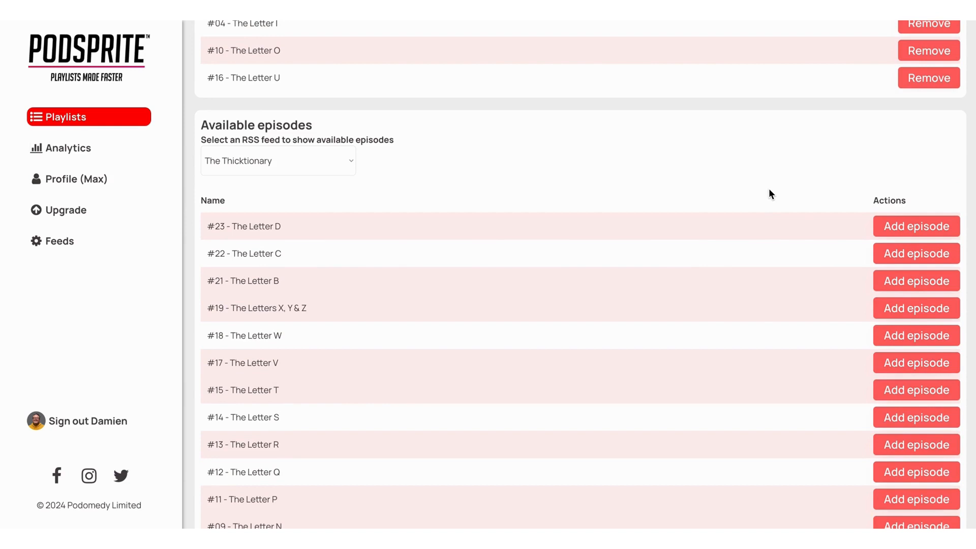
Swap The Letter A with E and The Letter I with O in the playlist, and restore the order A, E, I, O, U.
scroll(769, 193, "up", 7)
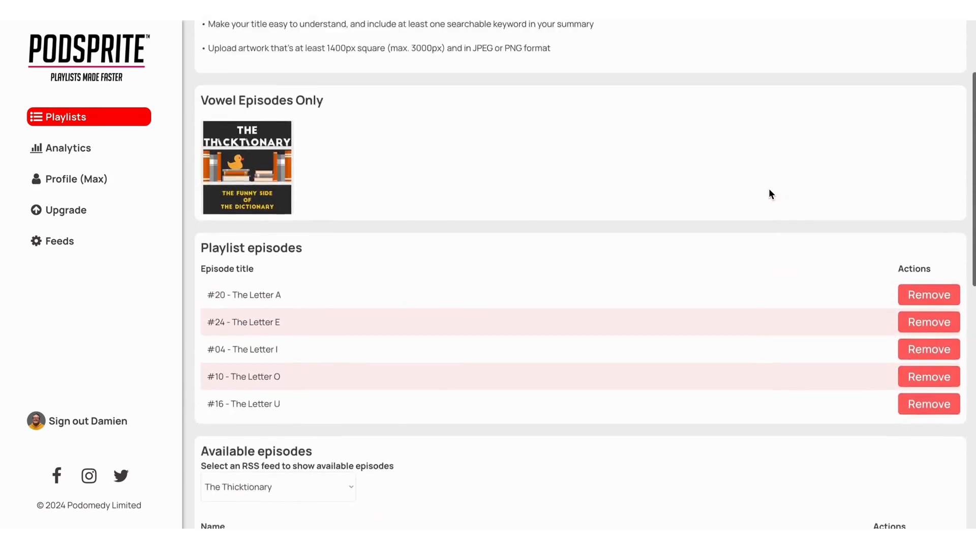
scroll(658, 150, "down", 1)
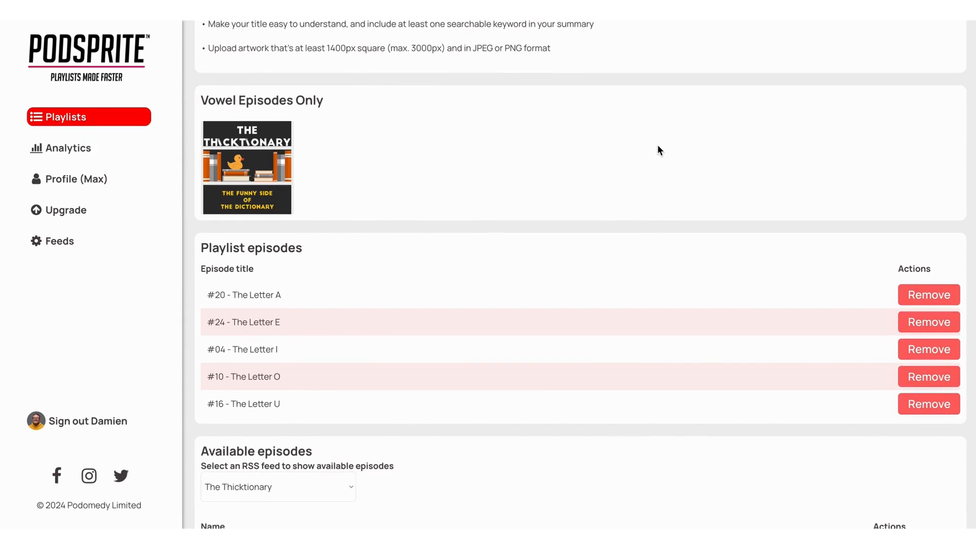
left_click_drag(647, 319, 645, 289)
left_click_drag(634, 381, 632, 344)
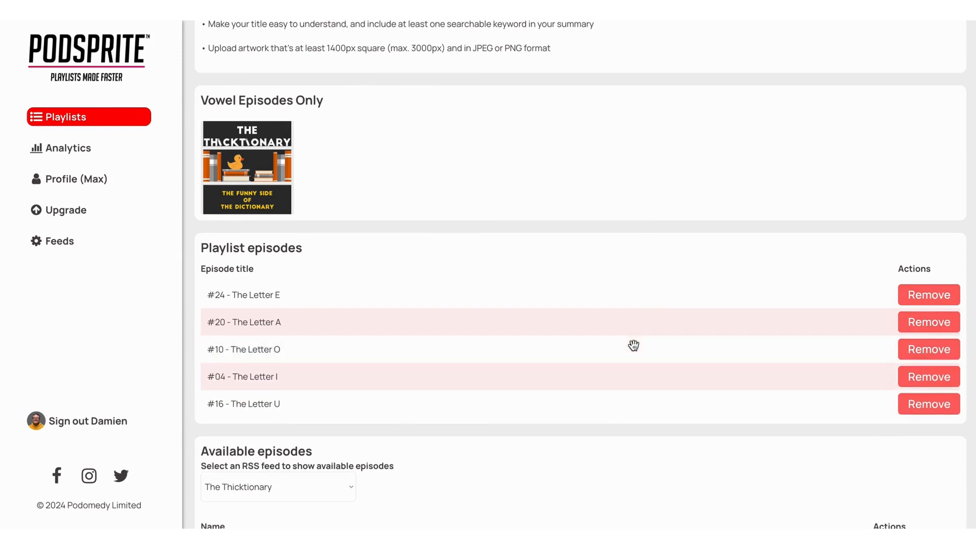
left_click_drag(562, 320, 563, 291)
left_click_drag(549, 379, 550, 346)
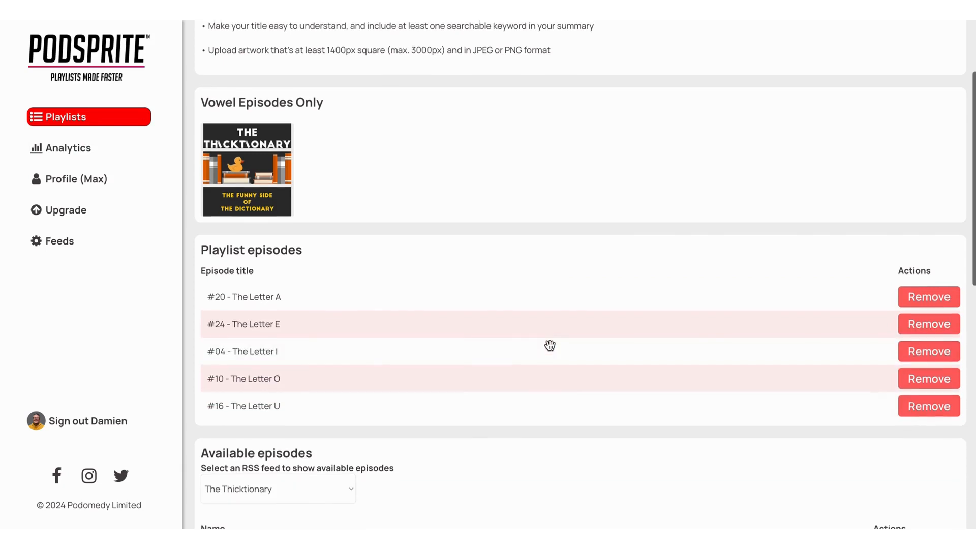
Return to the overview of all created playlists.
scroll(550, 346, "up", 3)
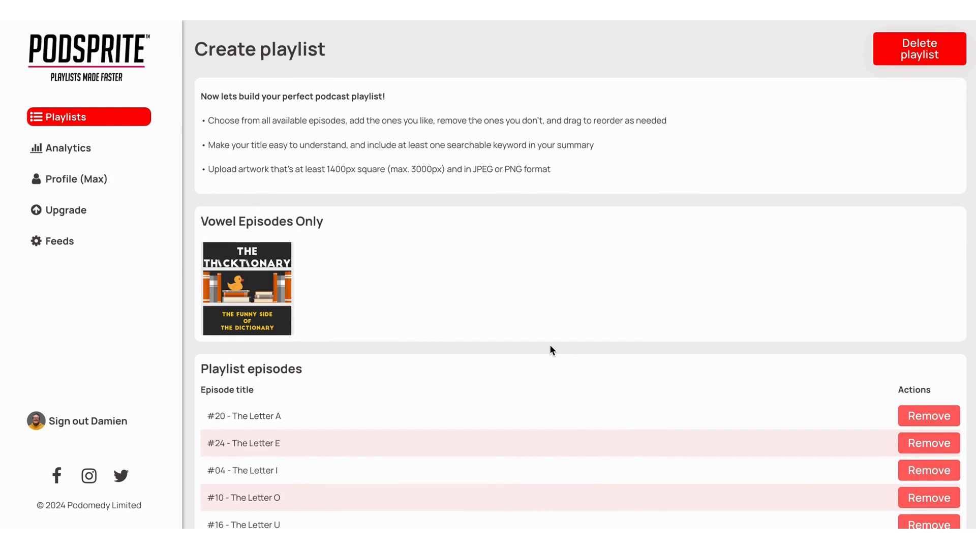
left_click(60, 121)
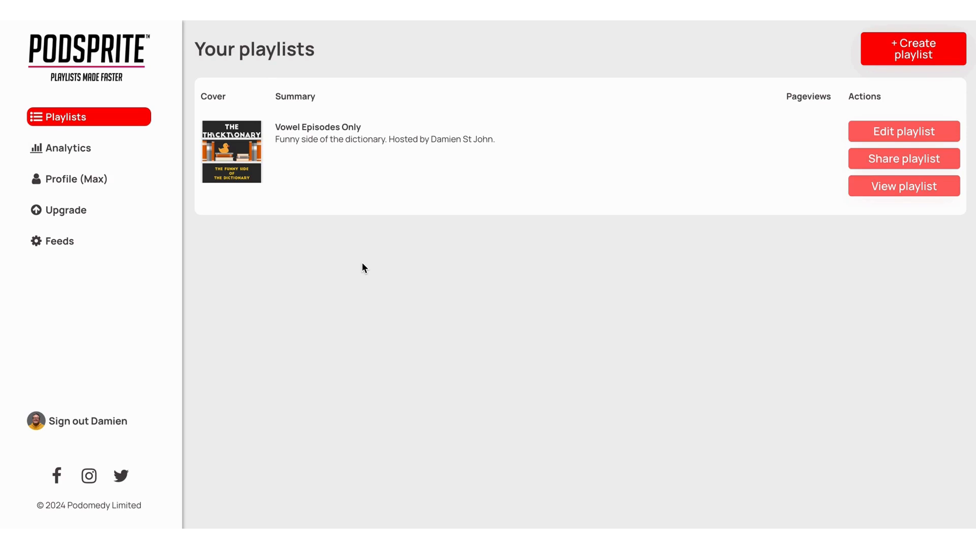
Open the Vowel Episodes Only playlist for editing, review its details and episode list, and return to the playlist overview.
left_click(857, 135)
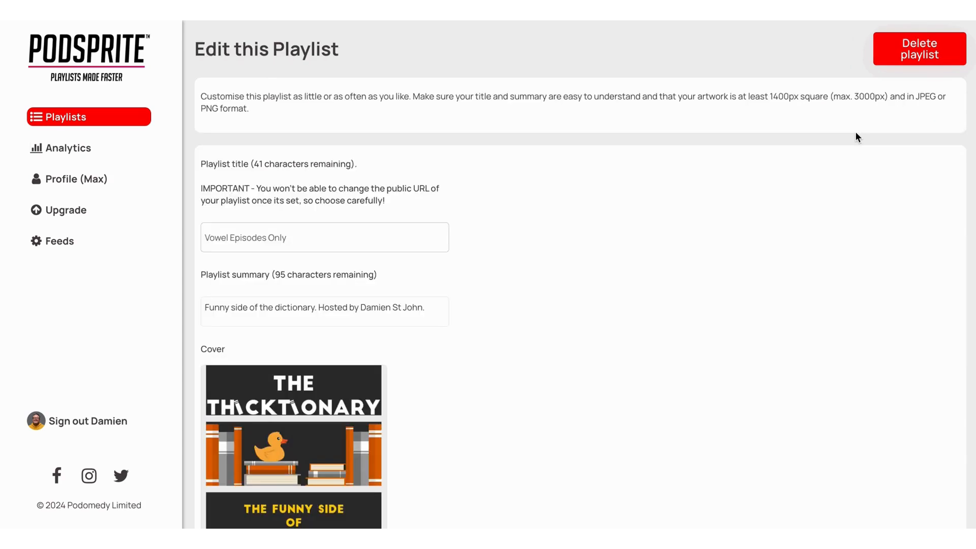
scroll(738, 182, "down", 7)
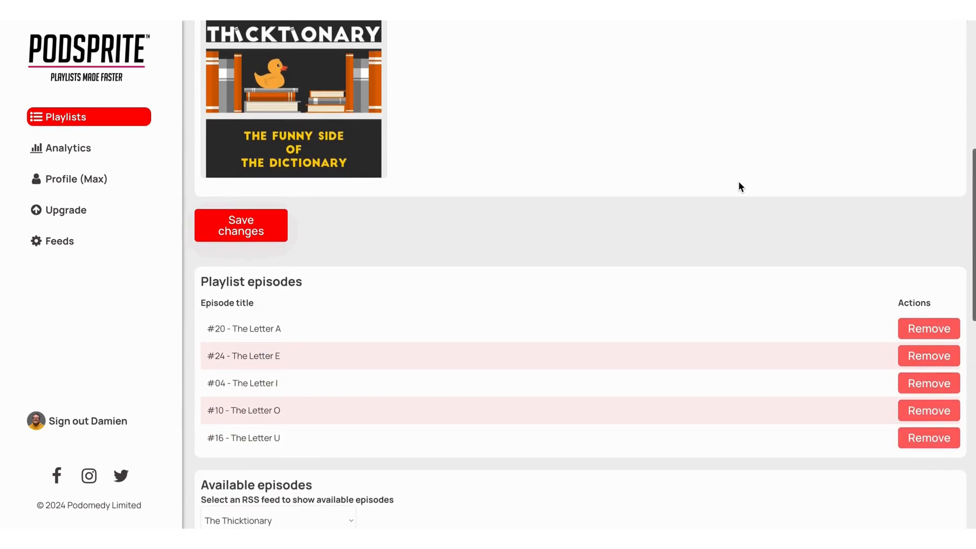
scroll(738, 182, "up", 1)
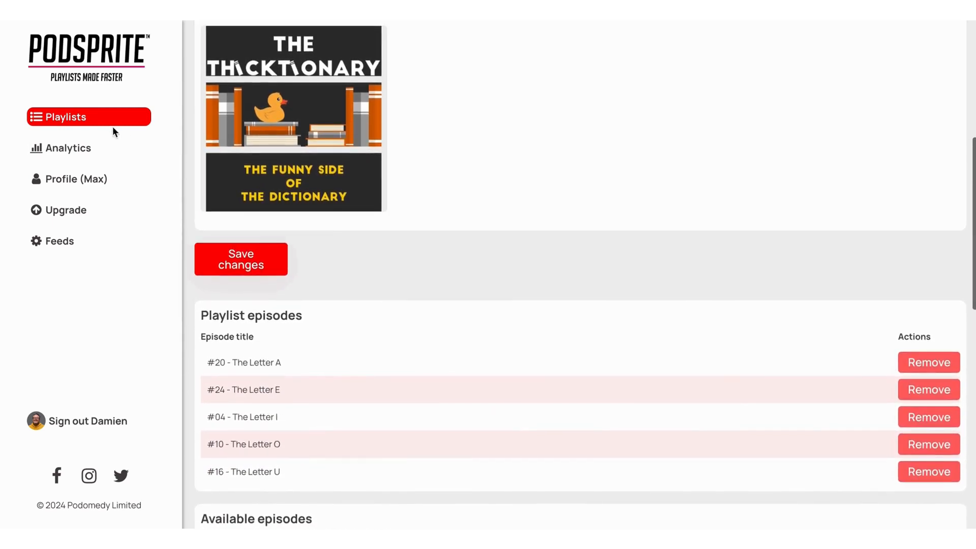
left_click(102, 120)
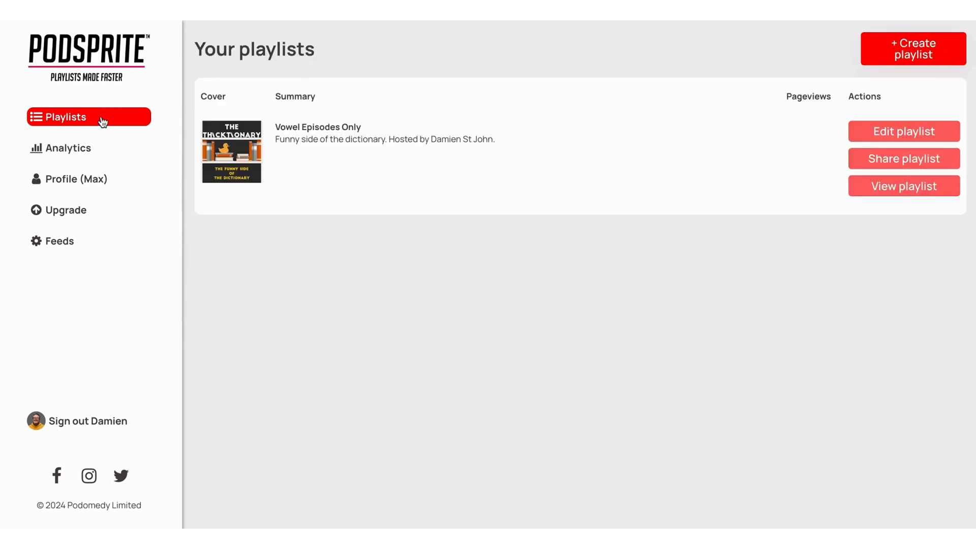
View the public page of Vowel Episodes Only, and start and pause playback of episode #20 - The Letter A.
left_click(869, 195)
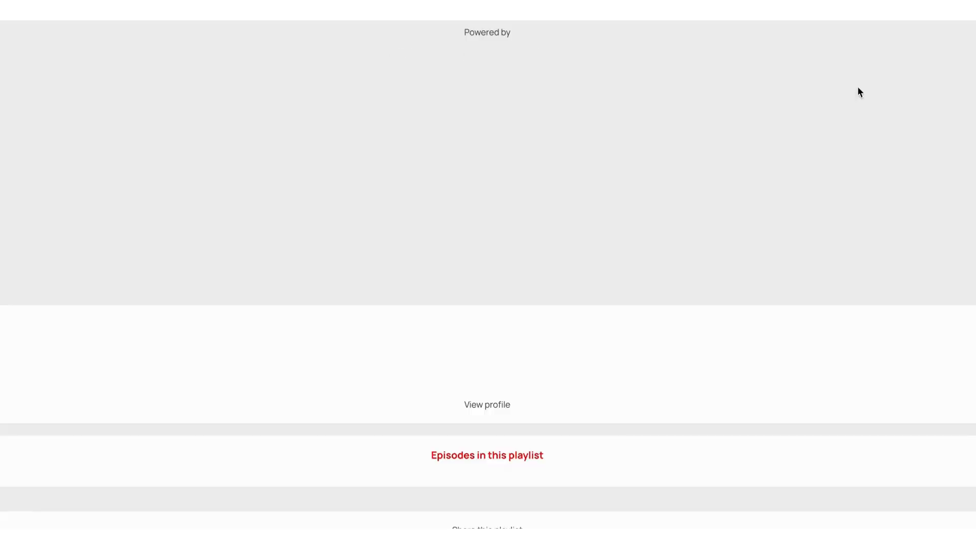
scroll(936, 97, "down", 3)
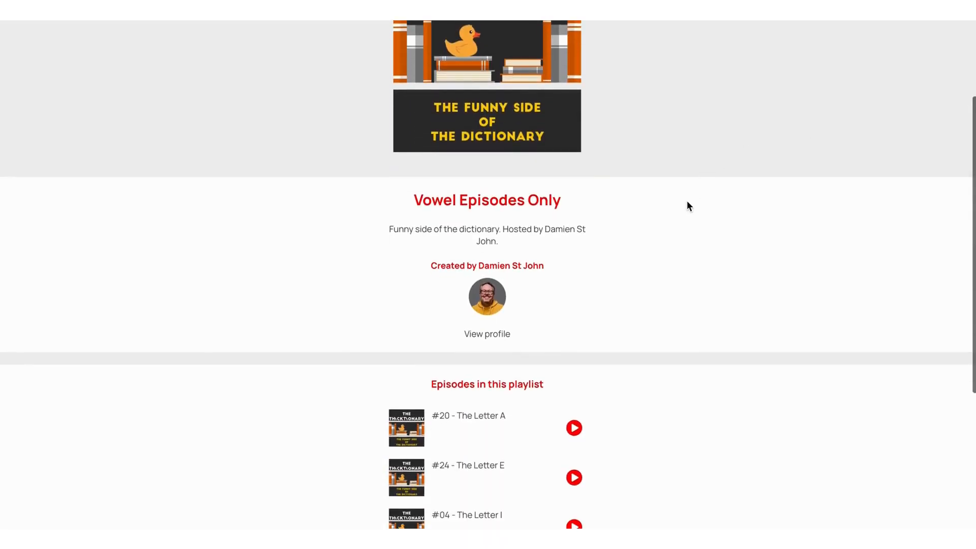
scroll(676, 327, "down", 3)
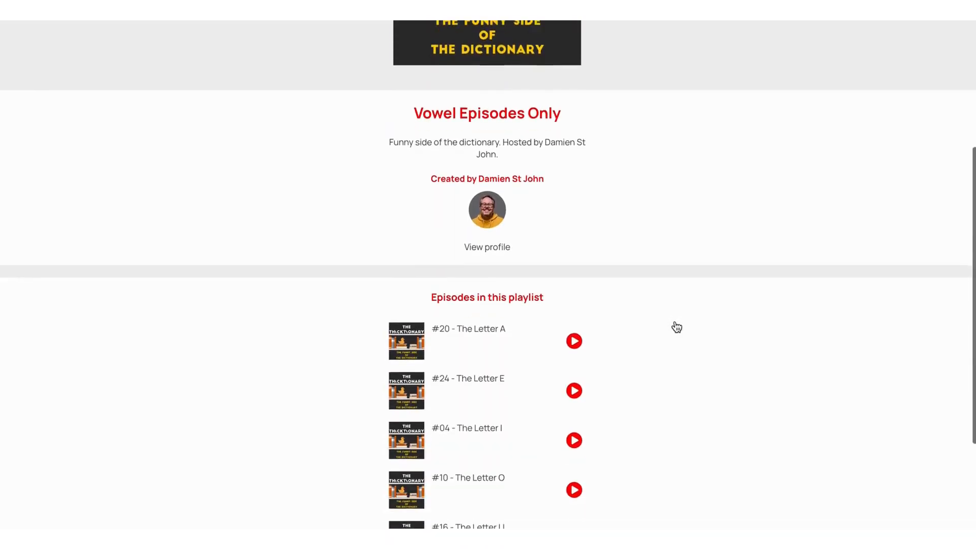
scroll(793, 320, "down", 2)
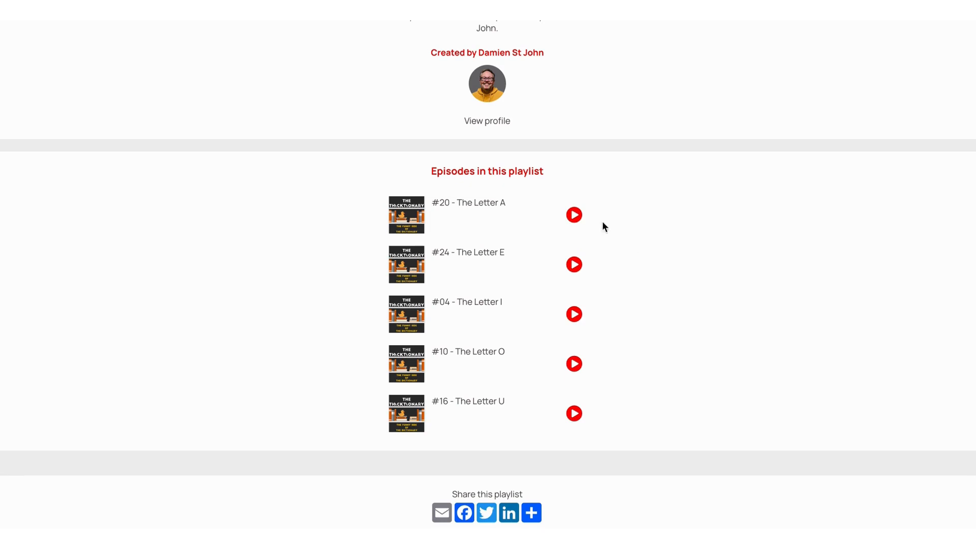
left_click(574, 215)
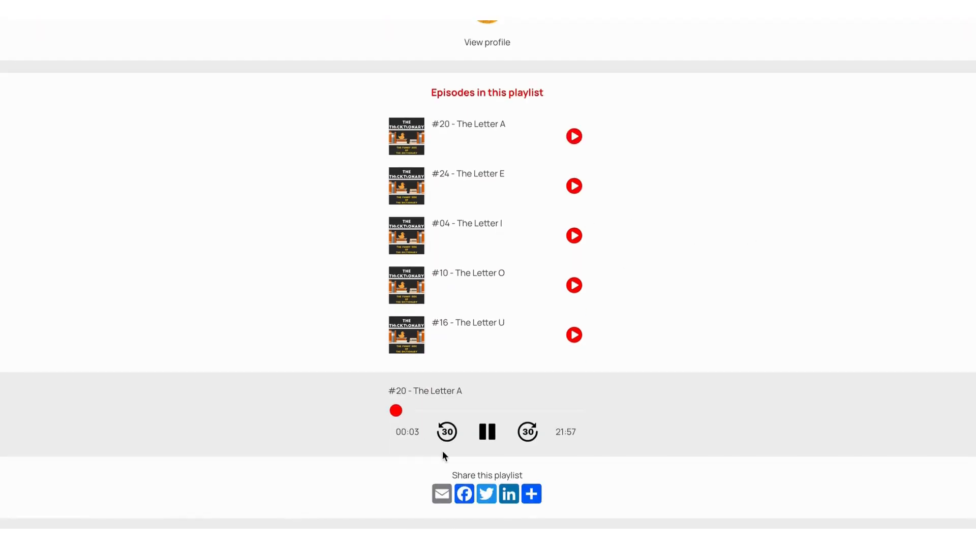
left_click(495, 435)
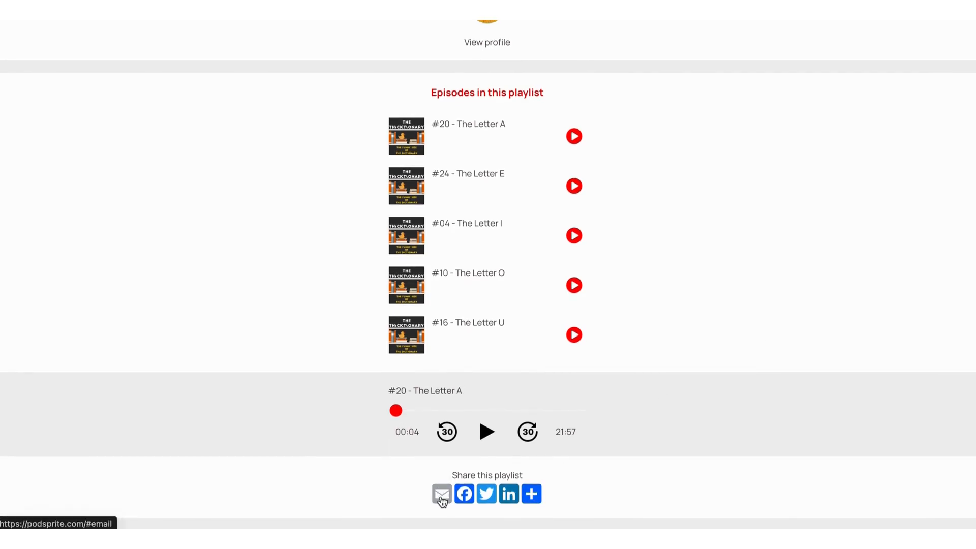
Look through the additional sharing services offered for the playlist and close the list without choosing one.
left_click(532, 497)
scroll(564, 191, "down", 4)
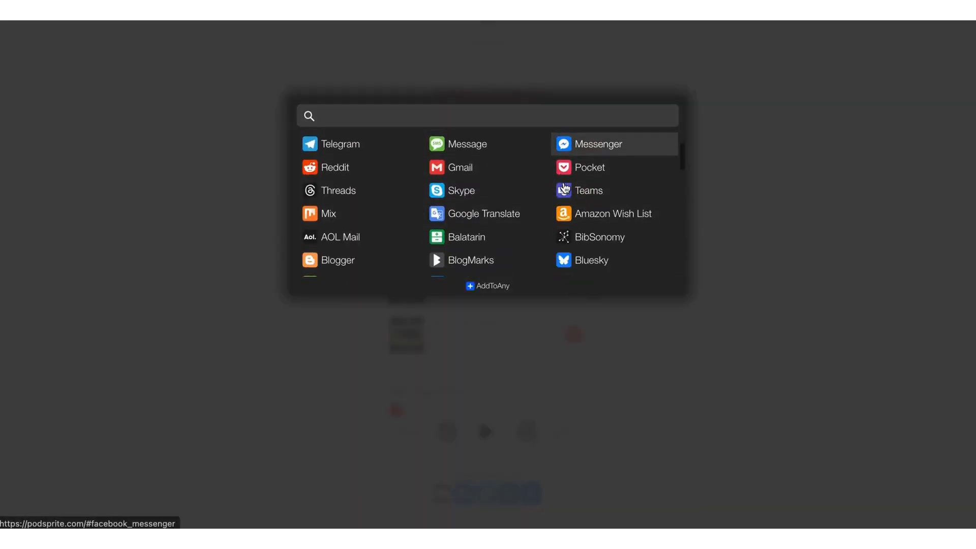
scroll(563, 185, "down", 2)
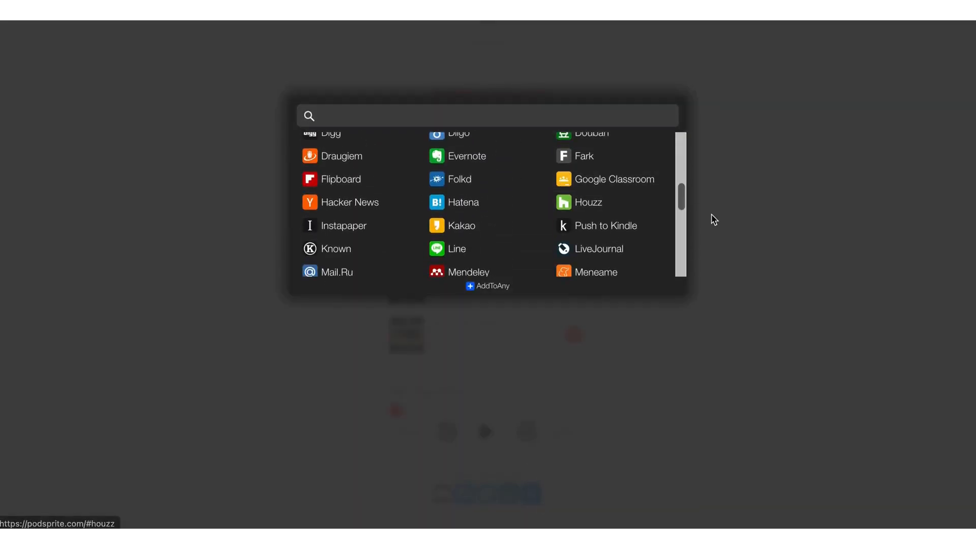
left_click(737, 219)
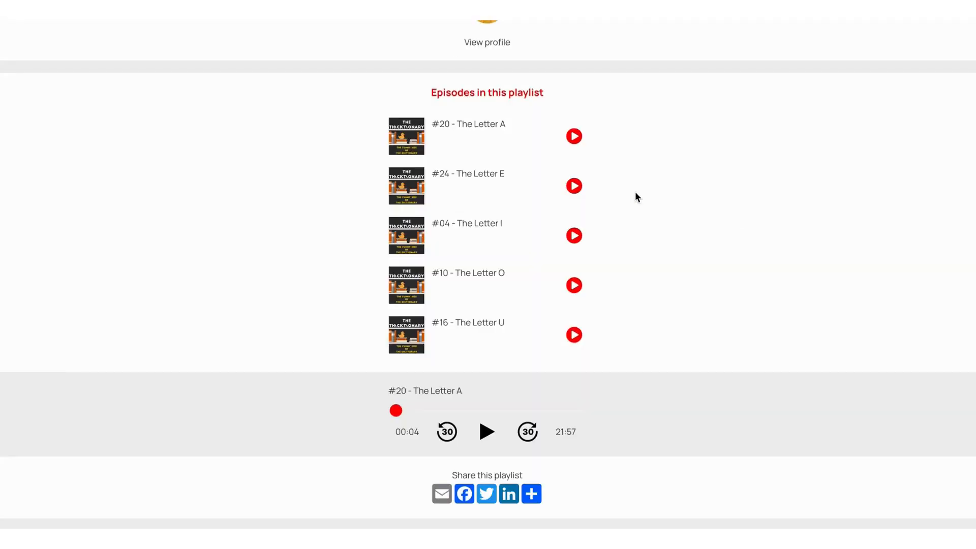
Open the creator's profile from the playlist's public page.
scroll(678, 208, "up", 8)
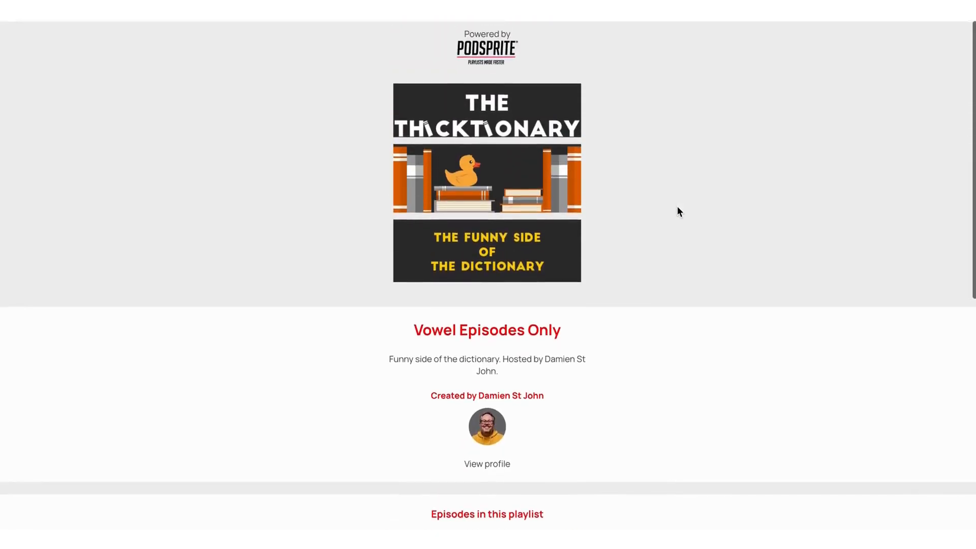
left_click(503, 465)
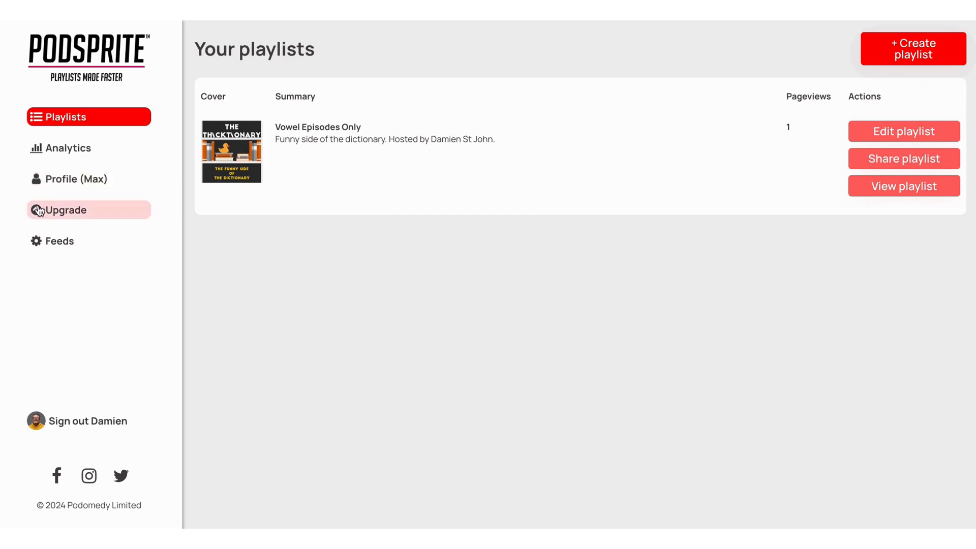
Check the playlist analytics and the account's own profile details.
left_click(44, 157)
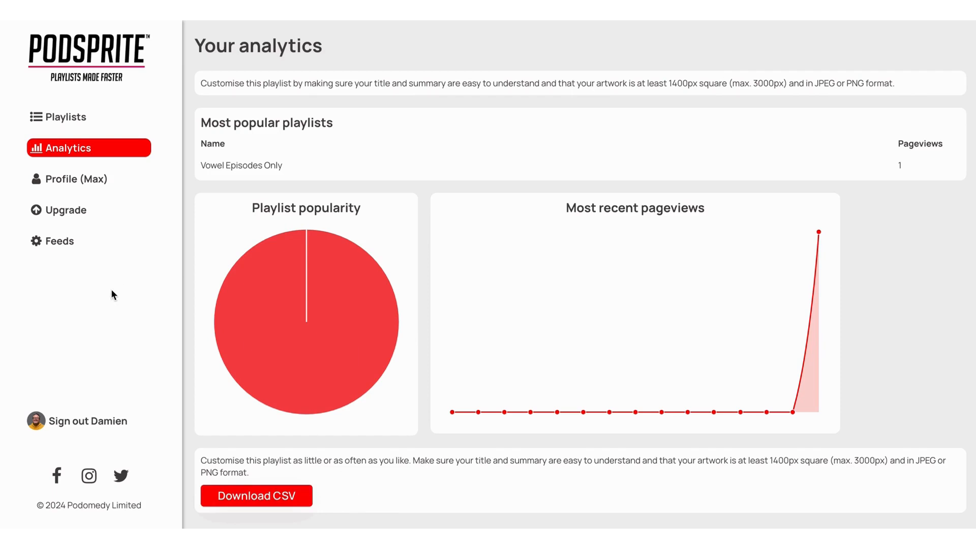
left_click(76, 179)
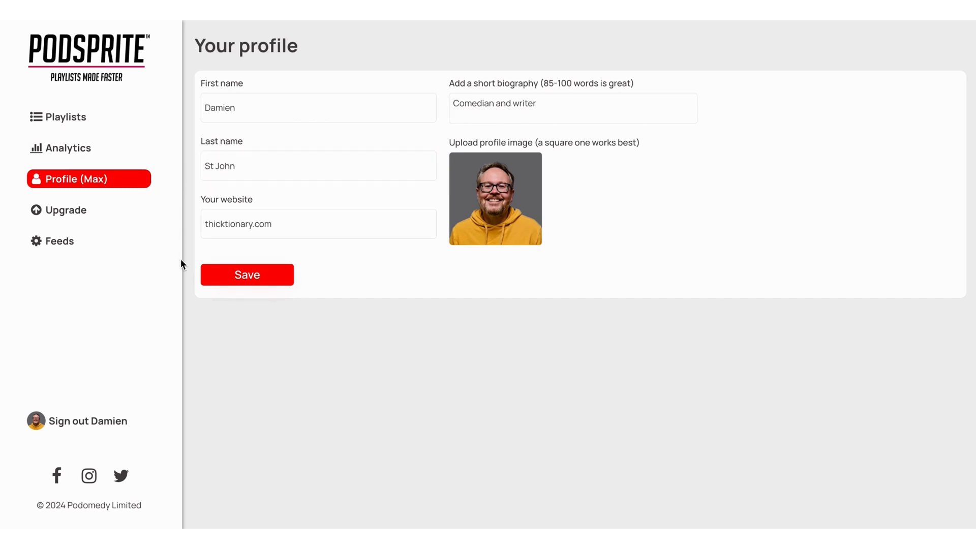
Validate the existing The Thicktionary RSS feed again in the feed settings and save it.
left_click(46, 252)
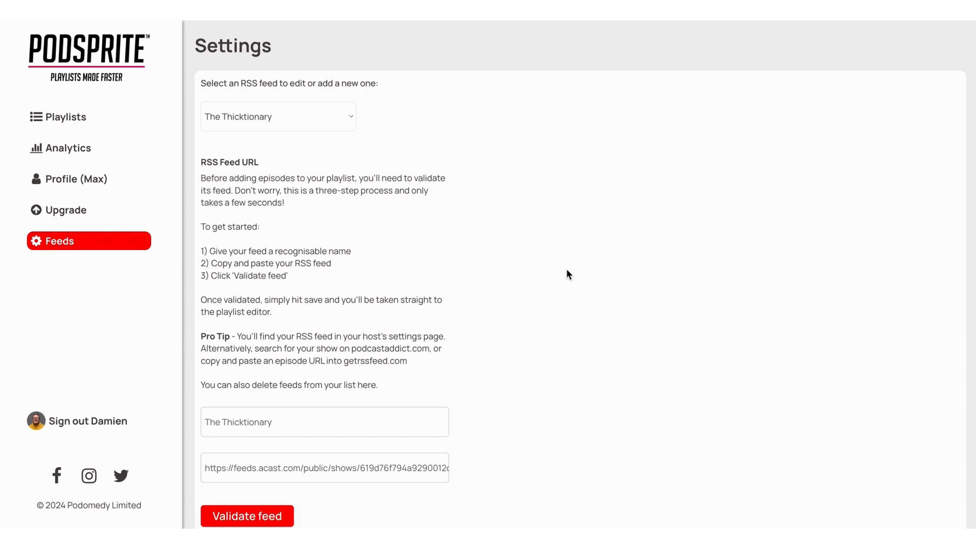
scroll(567, 270, "down", 1)
scroll(567, 270, "up", 1)
scroll(398, 258, "down", 2)
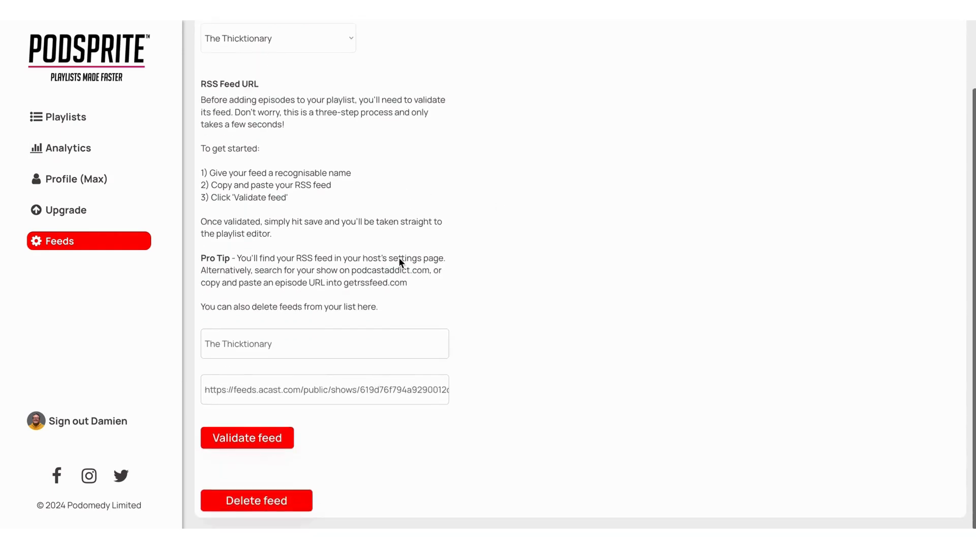
triple_click(339, 344)
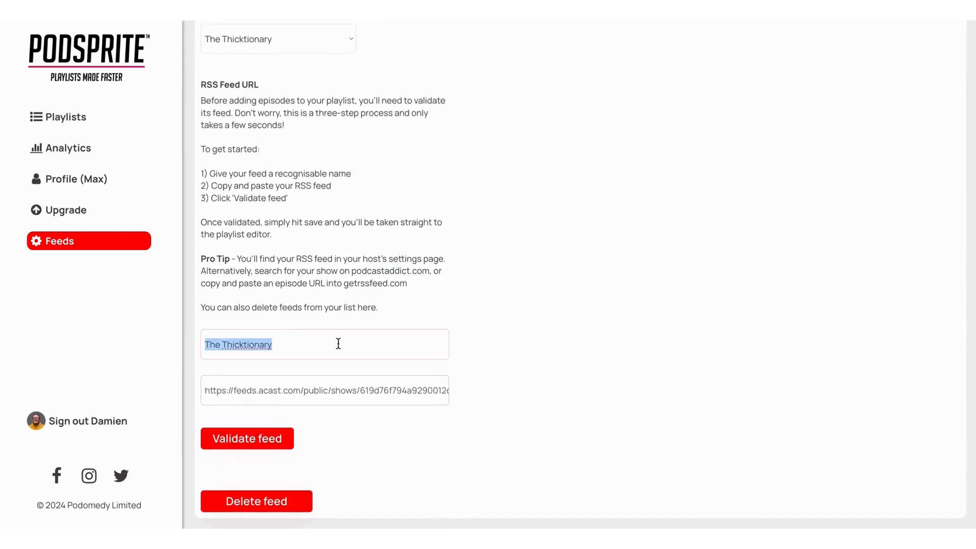
triple_click(359, 391)
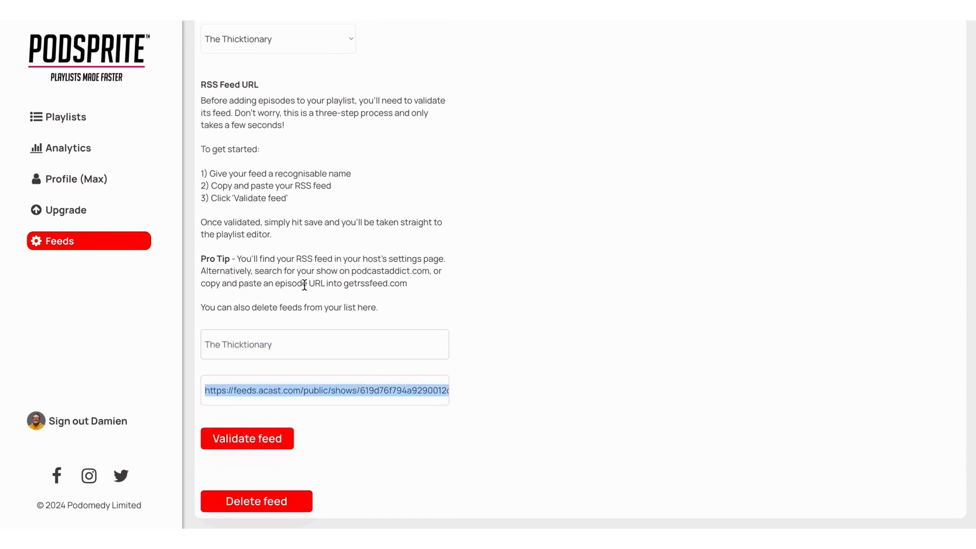
left_click(271, 443)
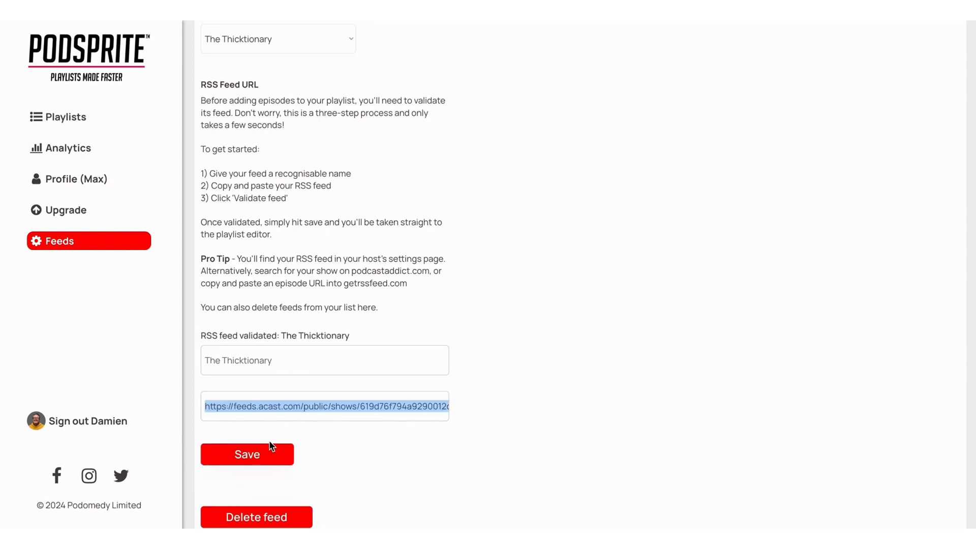
left_click(271, 446)
Leave the new playlist form empty and go to the Podsprite home page.
scroll(293, 411, "up", 2)
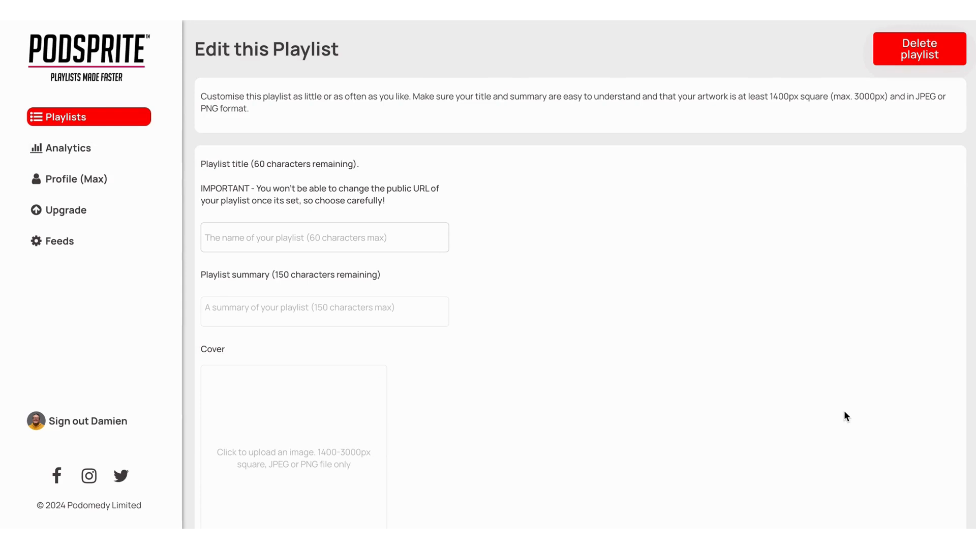
left_click(88, 55)
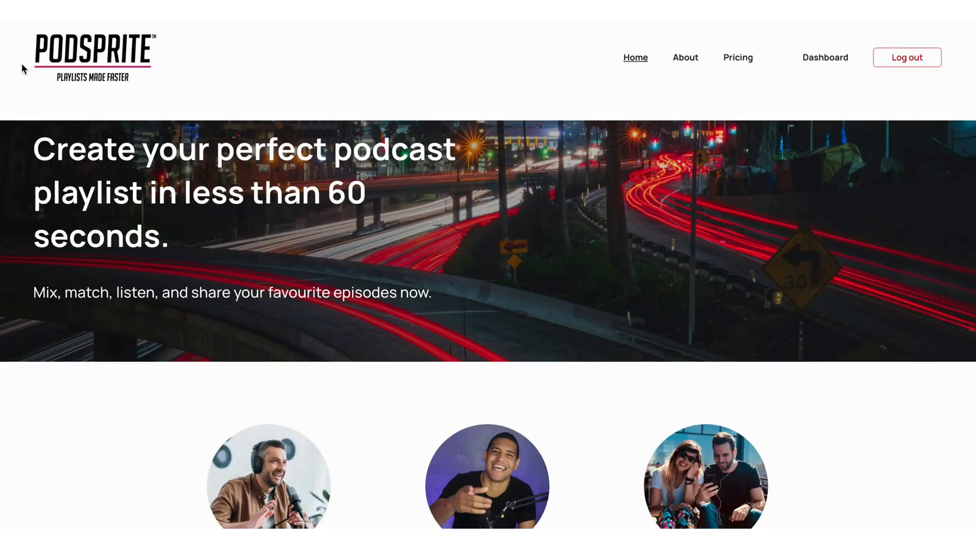